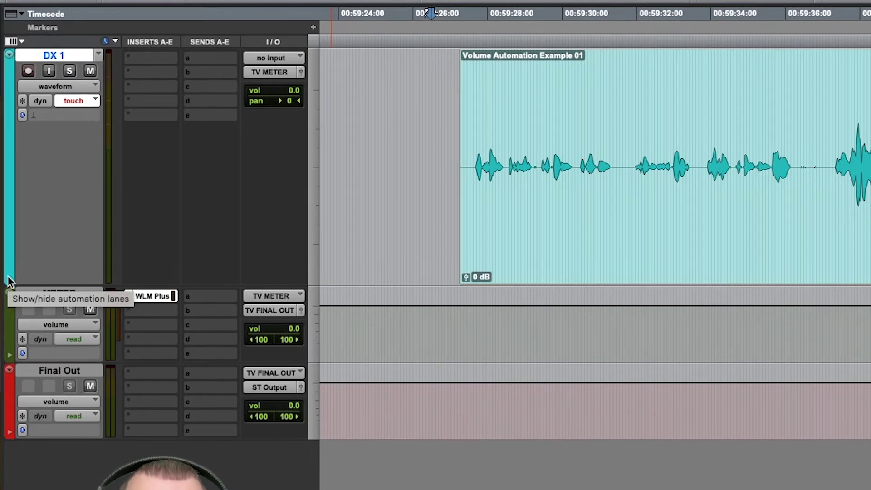
# Show DX 1's volume automation lane at large height, and move the insertion point earlier.
pyautogui.click(9, 282)
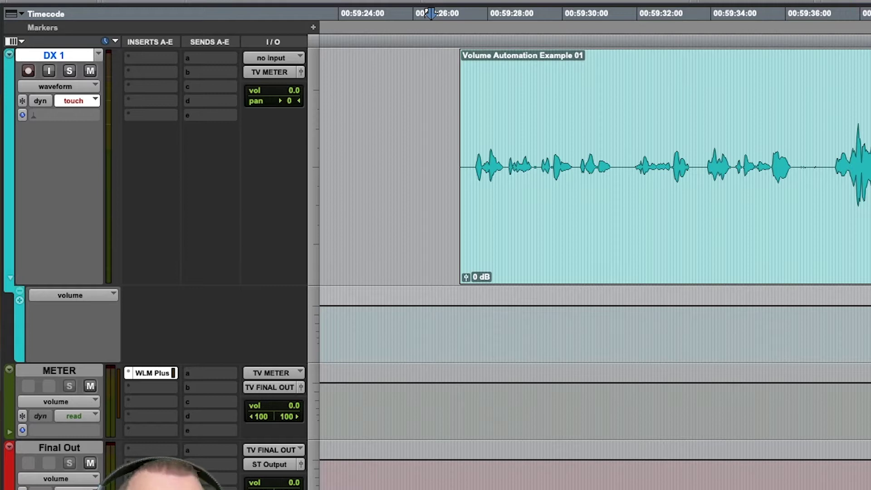
pyautogui.click(91, 295)
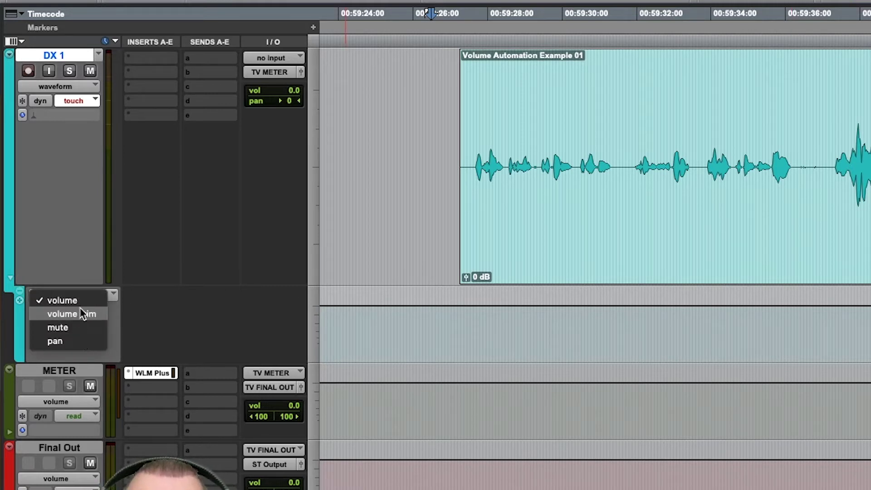
pyautogui.click(77, 301)
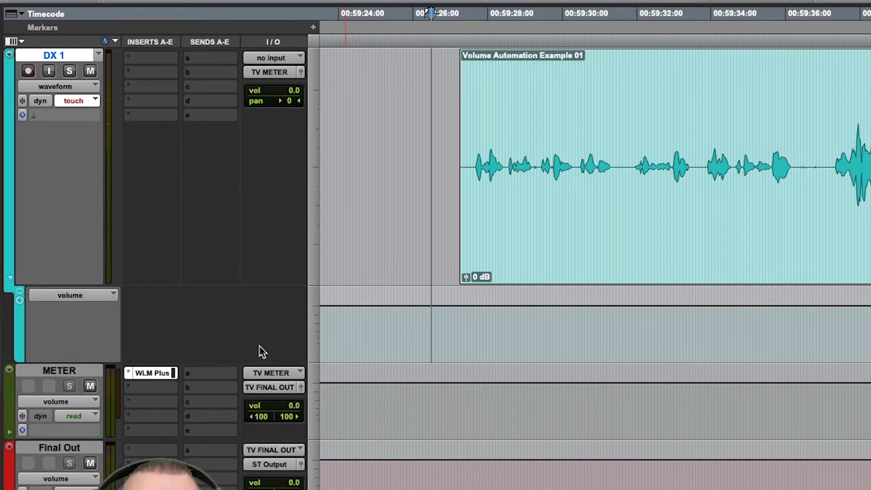
pyautogui.click(312, 318)
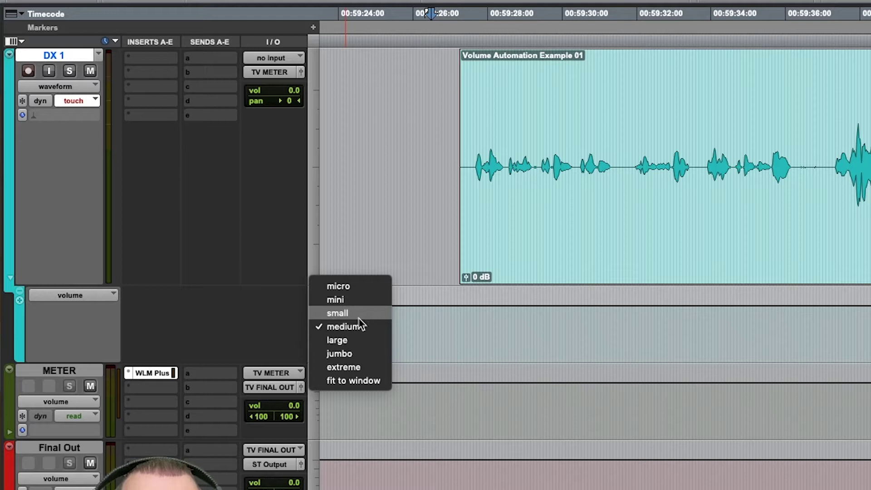
pyautogui.click(361, 341)
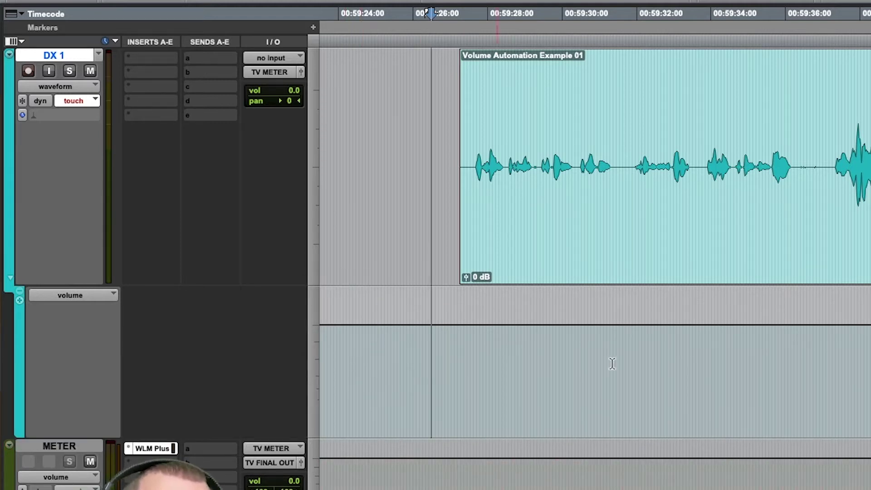
pyautogui.hscroll(1, 626, 361)
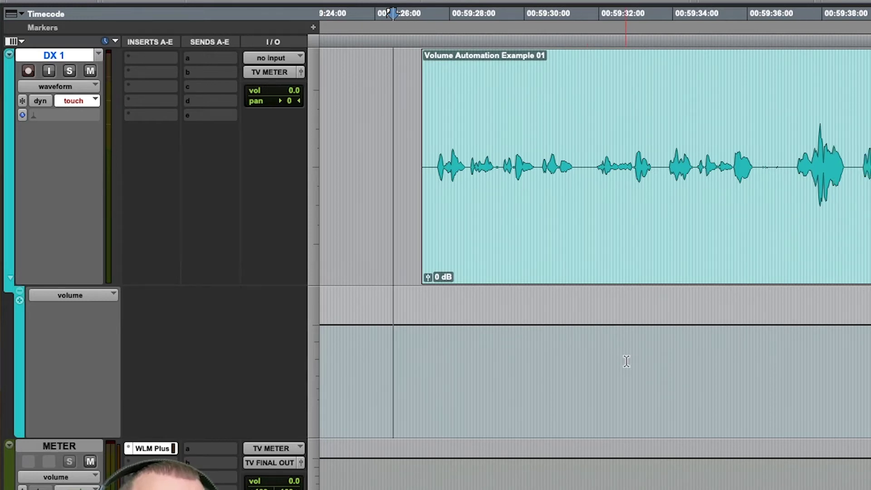
pyautogui.moveTo(392, 13); pyautogui.dragTo(333, 12)
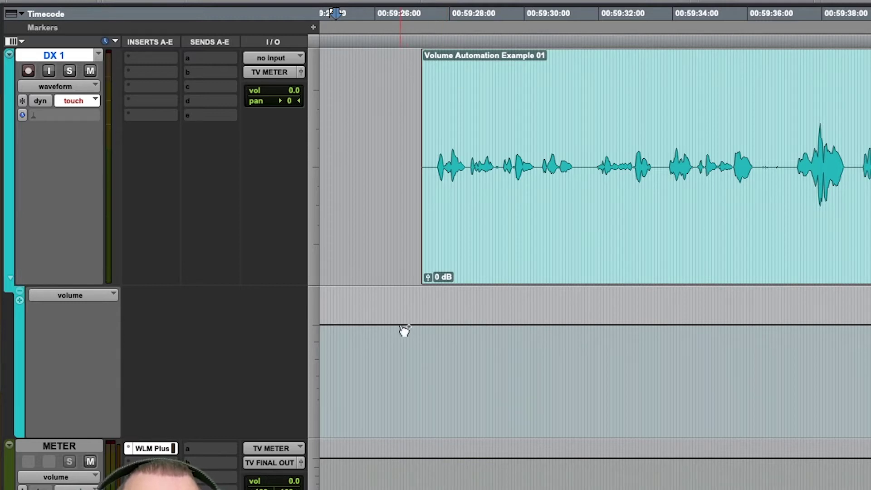
# Add a breakpoint to DX 1's volume line, zoom out, and place the insertion point at 59:33:15.
pyautogui.click(329, 325)
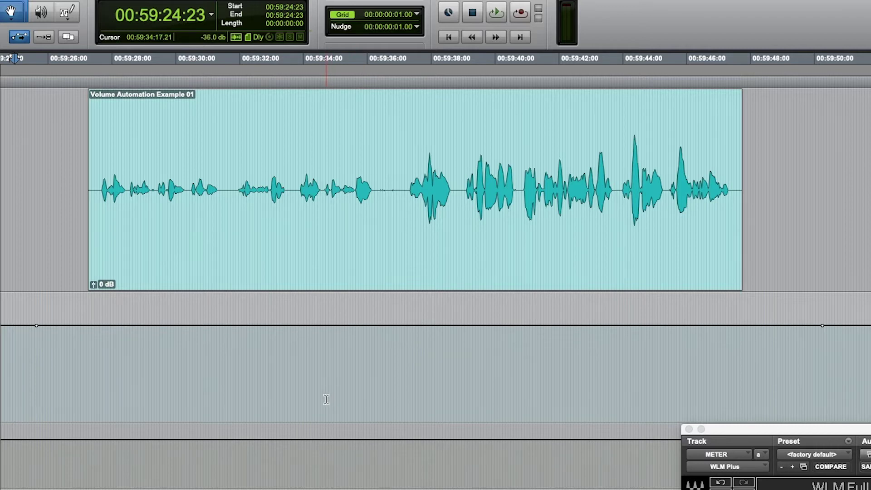
pyautogui.press('super+bracketleft')
pyautogui.hscroll(3, 463, 384)
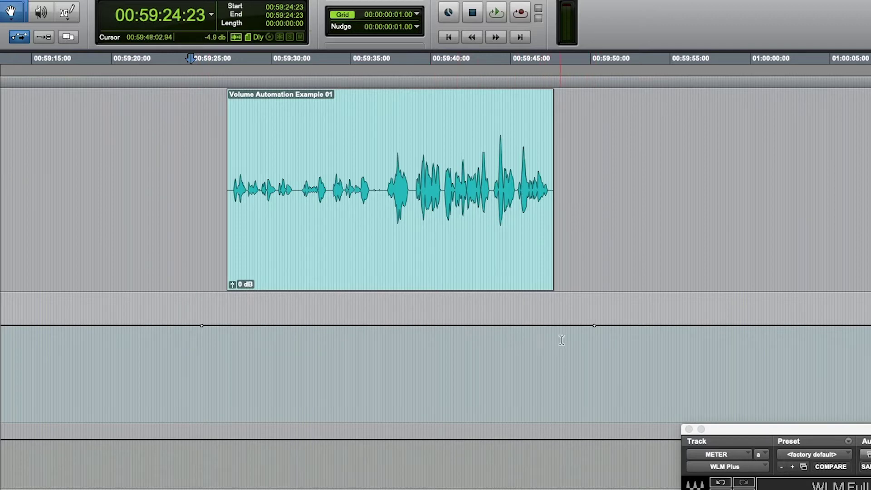
pyautogui.moveTo(562, 340); pyautogui.dragTo(223, 342)
pyautogui.click(329, 348)
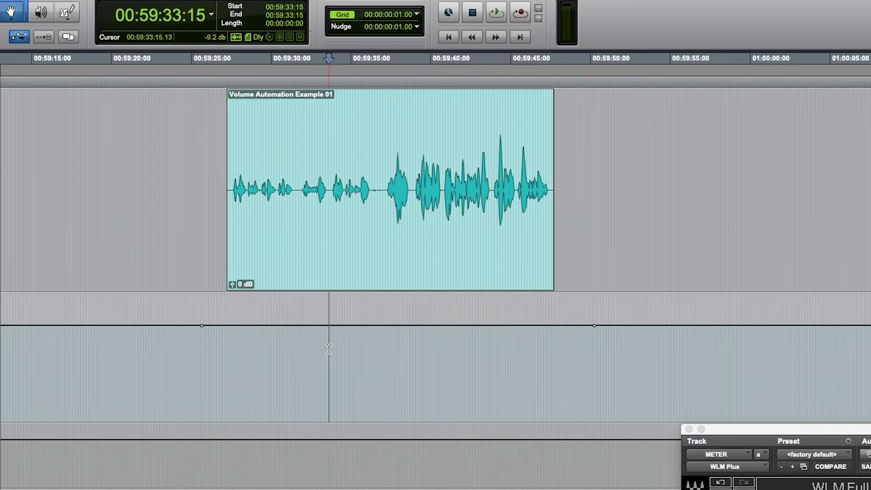
pyautogui.hscroll(3, 392, 361)
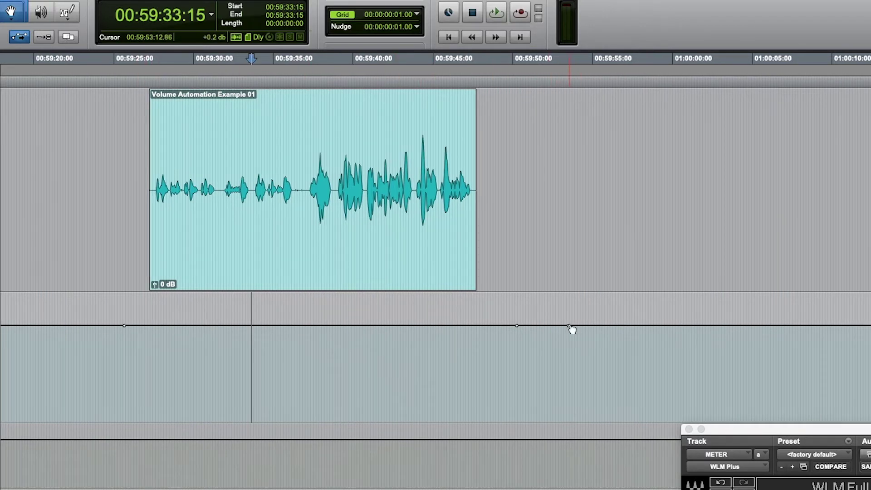
# Try a breakpoint drop to about -19 dB, undo it, and add another breakpoint.
pyautogui.moveTo(570, 328); pyautogui.dragTo(575, 374)
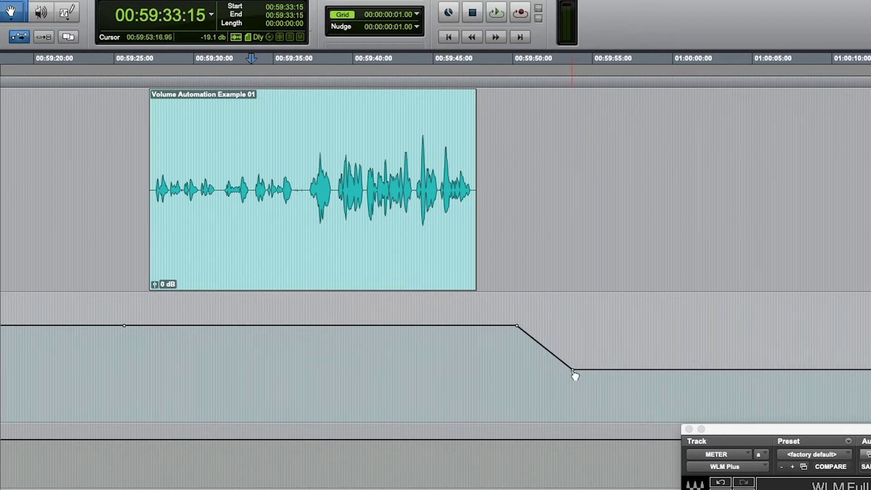
pyautogui.press('super+bracketleft')
pyautogui.press('super+bracketleft')
pyautogui.press('super+bracketleft')
pyautogui.press('super+bracketleft')
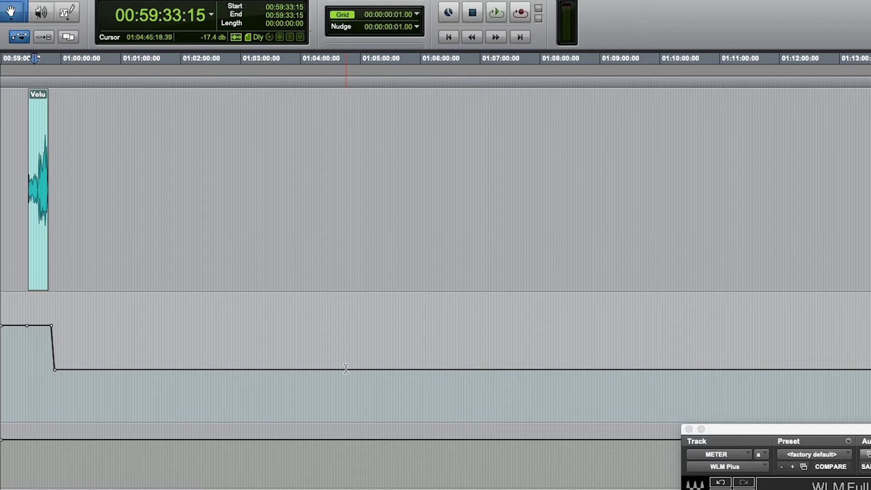
pyautogui.press('super+bracketright')
pyautogui.press('super+bracketright')
pyautogui.press('super+bracketright')
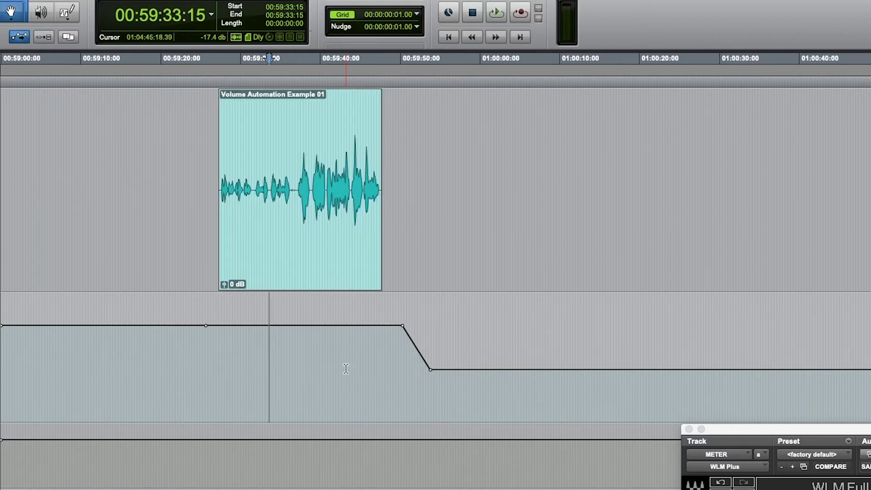
pyautogui.press('super+bracketright')
pyautogui.press('super+z')
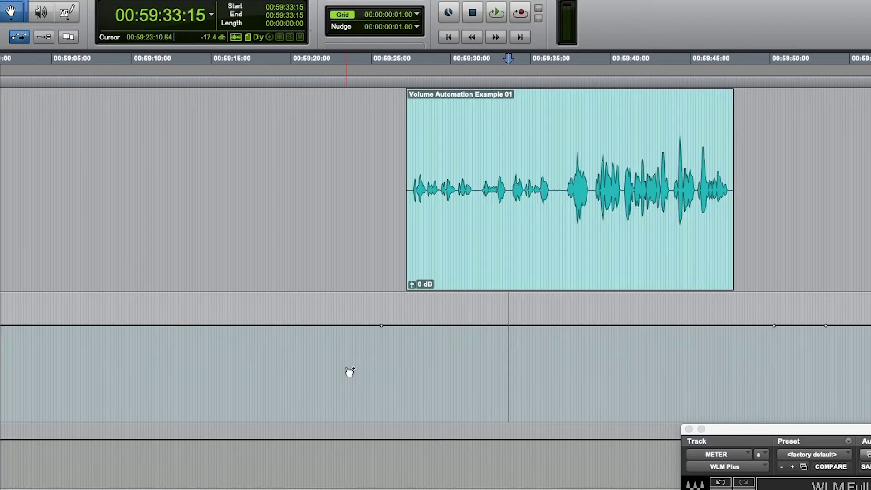
pyautogui.click(487, 326)
pyautogui.moveTo(489, 331); pyautogui.dragTo(562, 416)
pyautogui.hscroll(5, 481, 381)
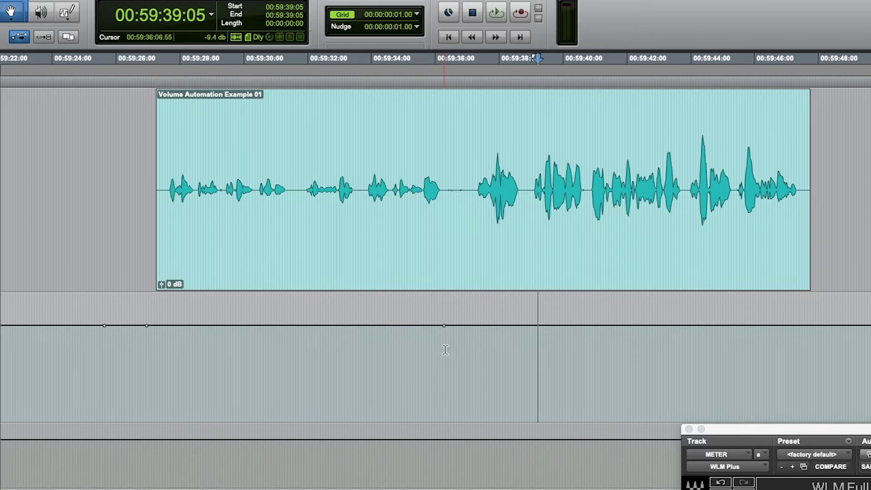
pyautogui.moveTo(445, 353); pyautogui.dragTo(175, 356)
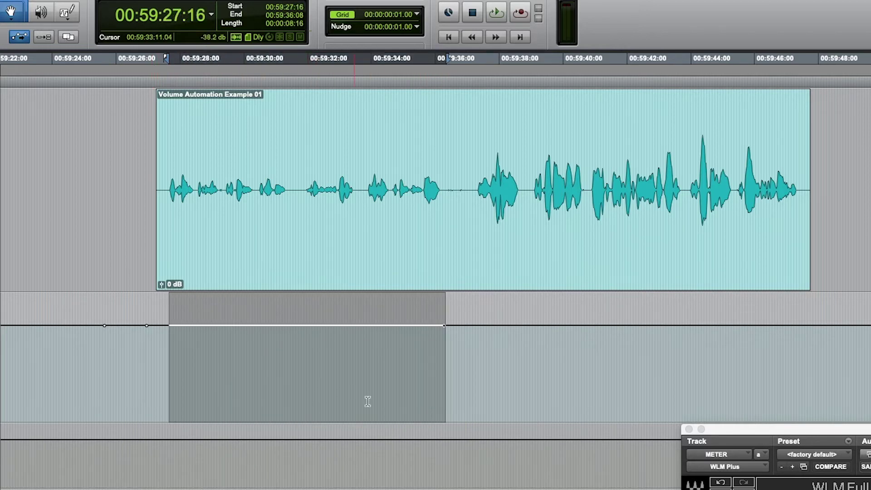
pyautogui.click(476, 370)
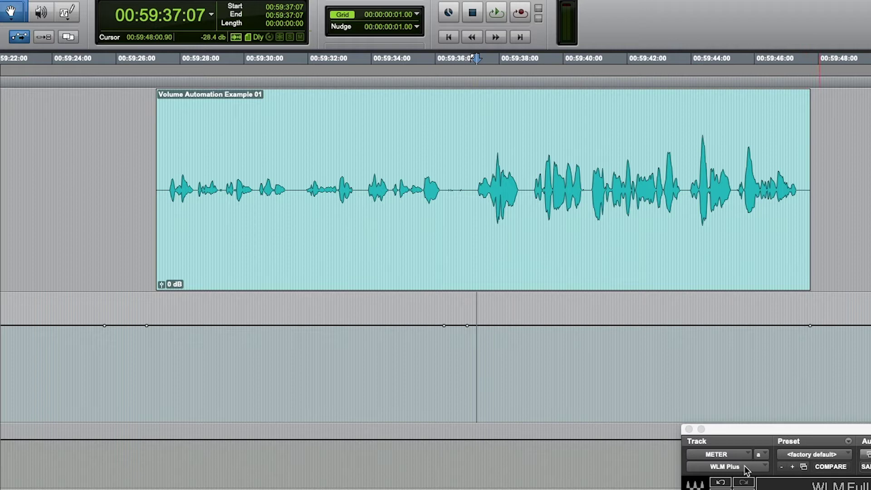
pyautogui.moveTo(475, 349); pyautogui.dragTo(797, 183)
pyautogui.click(481, 364)
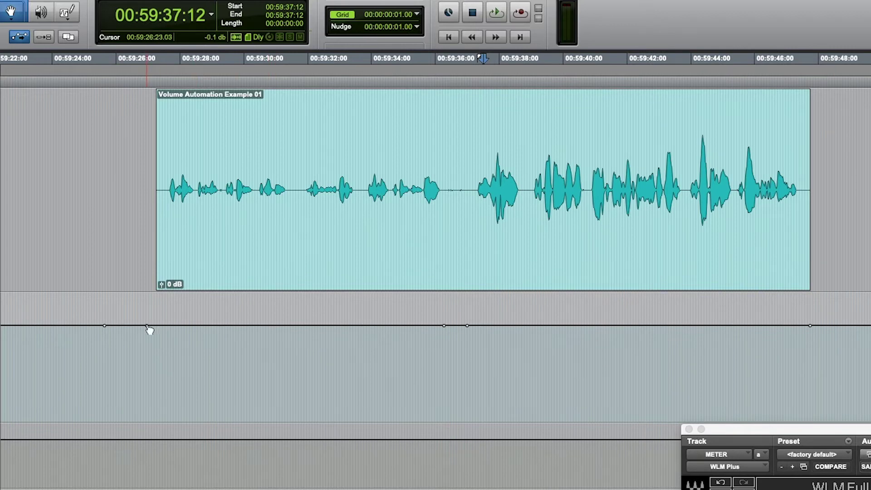
# Raise the quiet-section breakpoints to about +5 dB and add a loud-section point near -4.7 dB.
pyautogui.moveTo(147, 325); pyautogui.dragTo(154, 309)
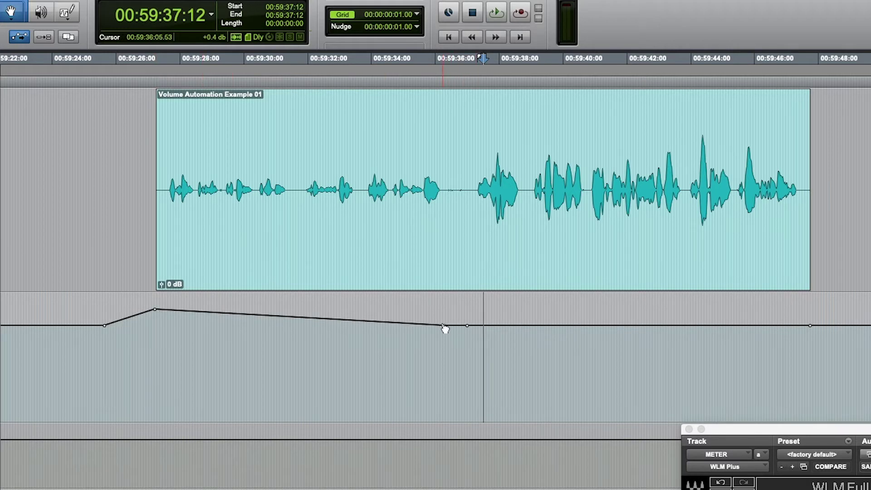
pyautogui.moveTo(443, 326); pyautogui.dragTo(452, 308)
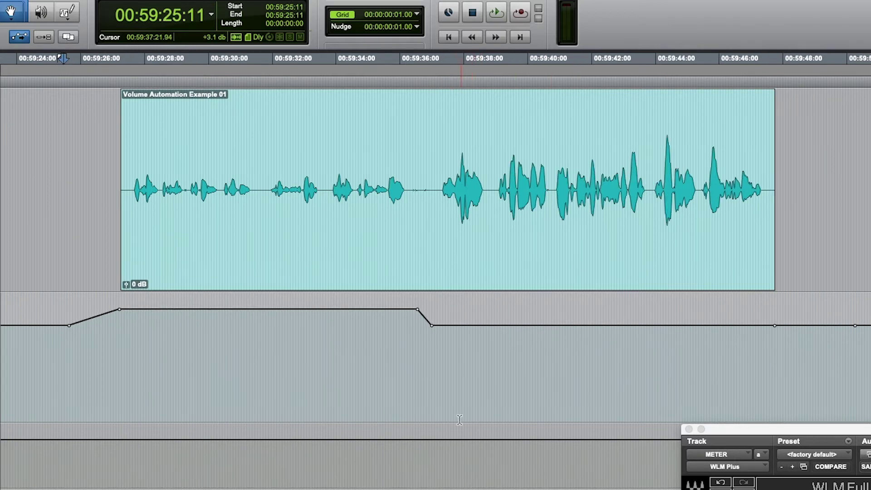
pyautogui.moveTo(434, 330); pyautogui.dragTo(438, 336)
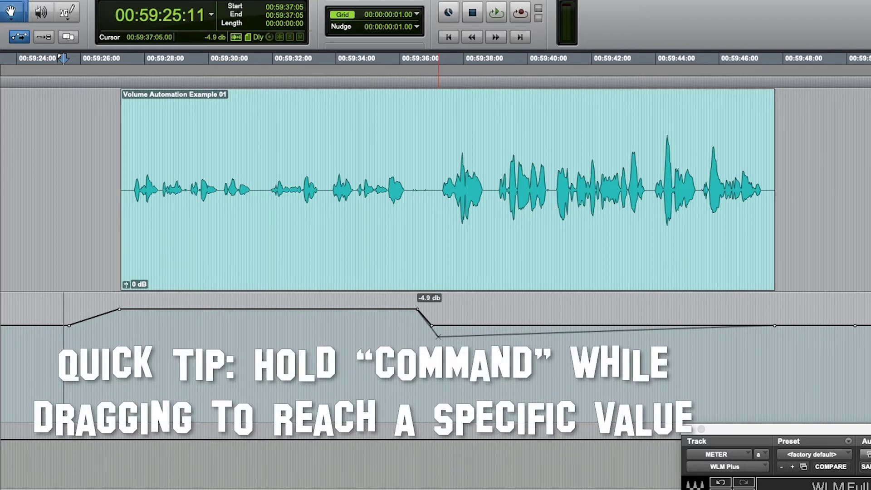
pyautogui.moveTo(437, 337); pyautogui.dragTo(438, 335)
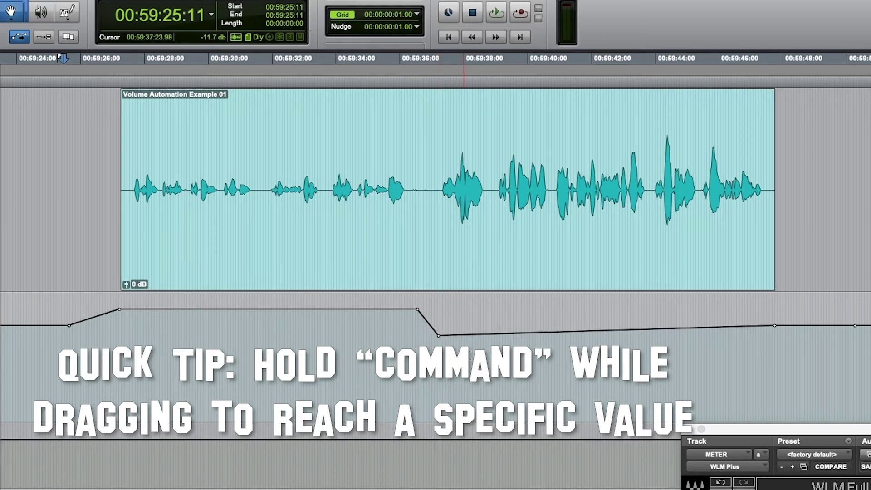
# Lower the clip-end breakpoint to about -4.5 dB.
pyautogui.click(774, 326)
pyautogui.moveTo(774, 325)
pyautogui.mouseDown()
pyautogui.moveTo(772, 360)
pyautogui.moveTo(773, 307)
pyautogui.moveTo(773, 360)
pyautogui.moveTo(773, 310)
pyautogui.moveTo(774, 355)
pyautogui.moveTo(773, 320)
pyautogui.moveTo(775, 339)
pyautogui.mouseUp()
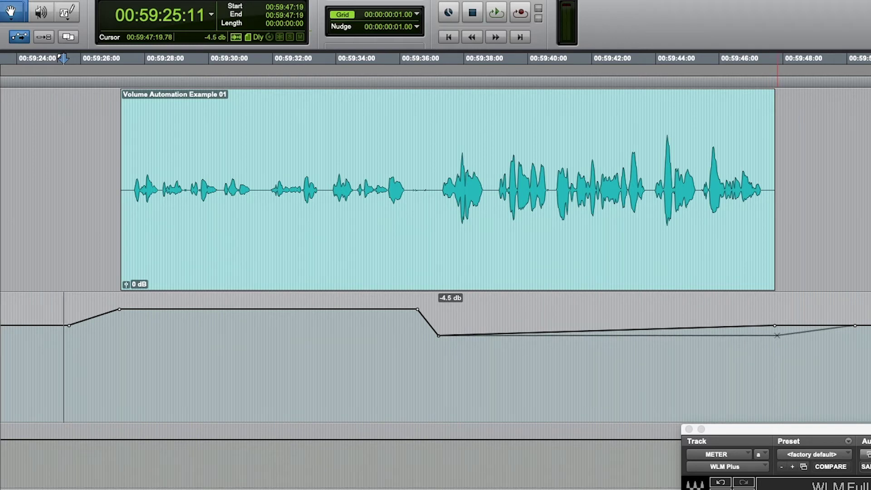
pyautogui.moveTo(774, 325); pyautogui.dragTo(777, 335)
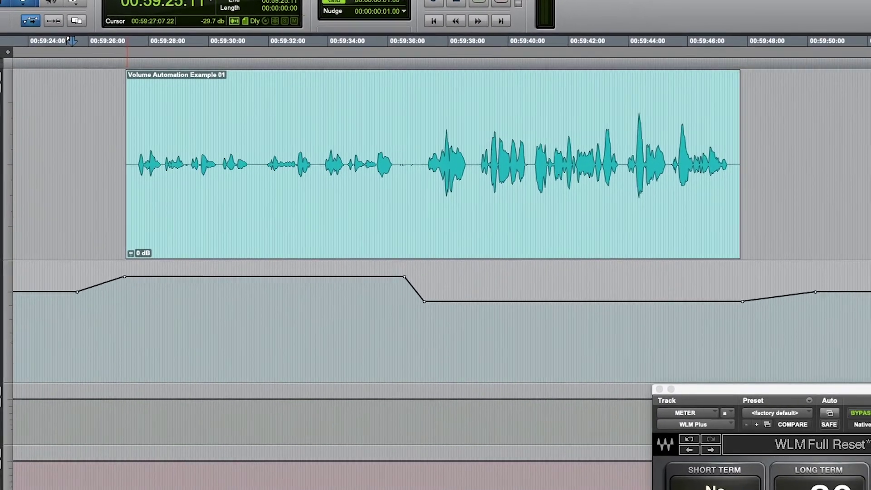
pyautogui.press('space')
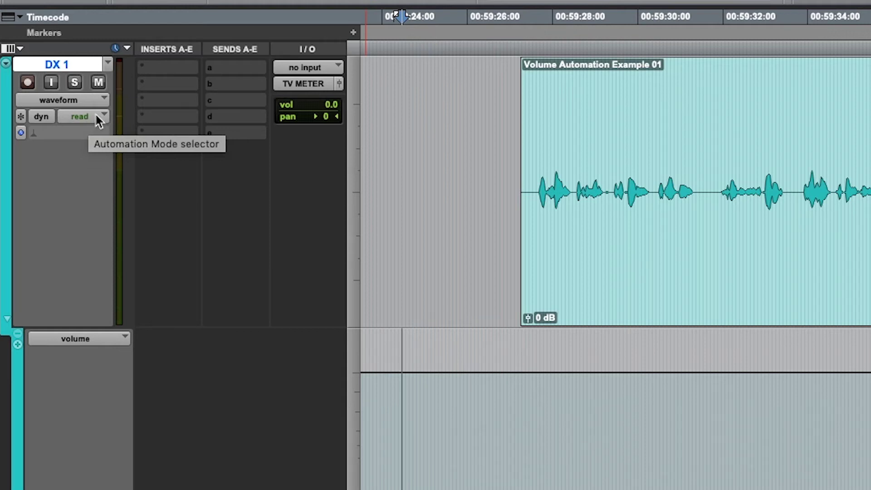
# Put DX 1's automation mode into Touch from the Automation Mode selector.
pyautogui.click(97, 119)
pyautogui.press('Escape')
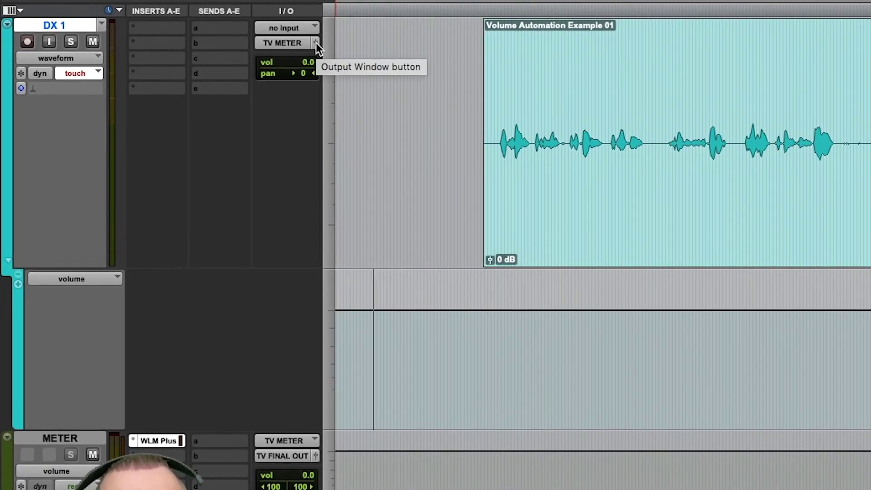
# Open DX 1's output window with its full fader visible, and undo a trial -14.8 dB dip.
pyautogui.click(316, 42)
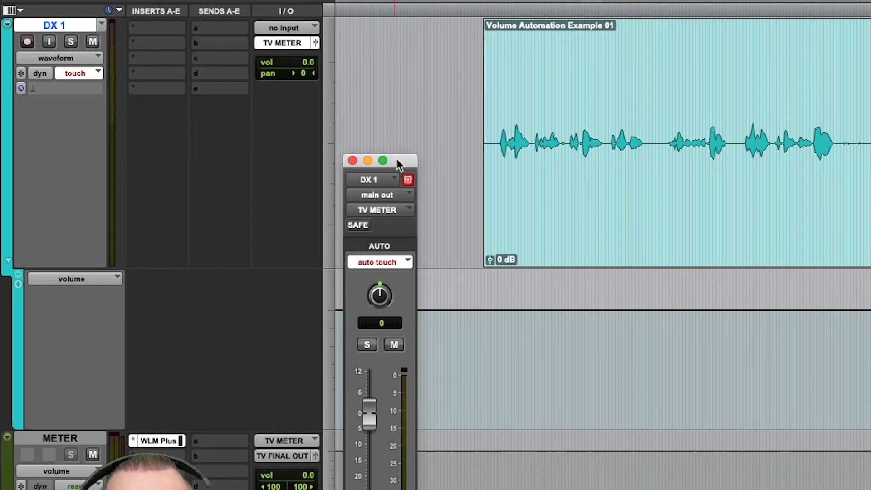
pyautogui.moveTo(399, 162); pyautogui.dragTo(409, 42)
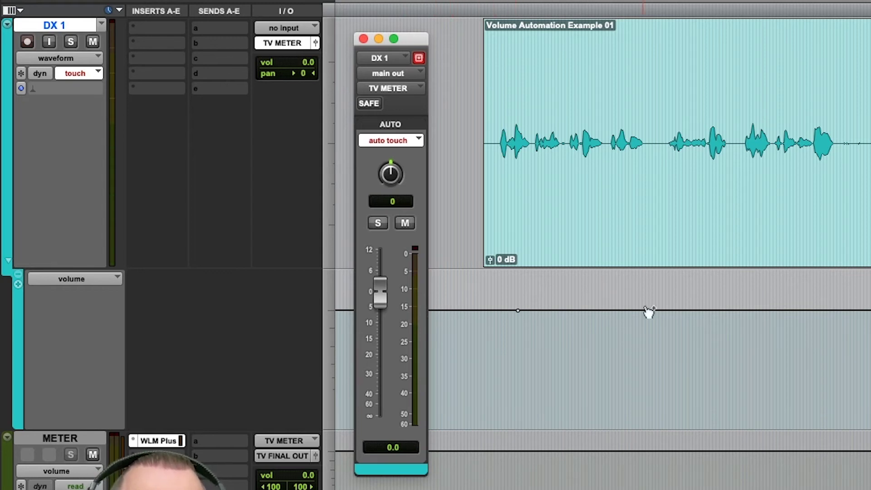
pyautogui.moveTo(572, 354); pyautogui.dragTo(573, 355)
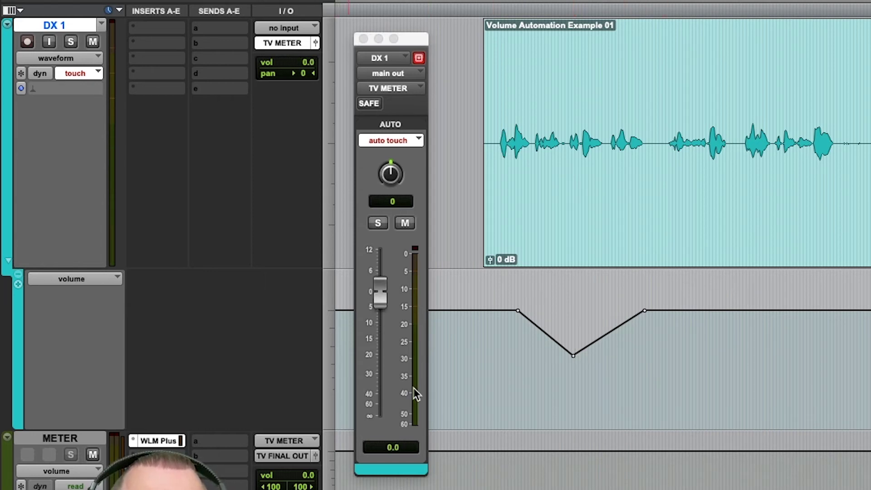
pyautogui.press('super+z')
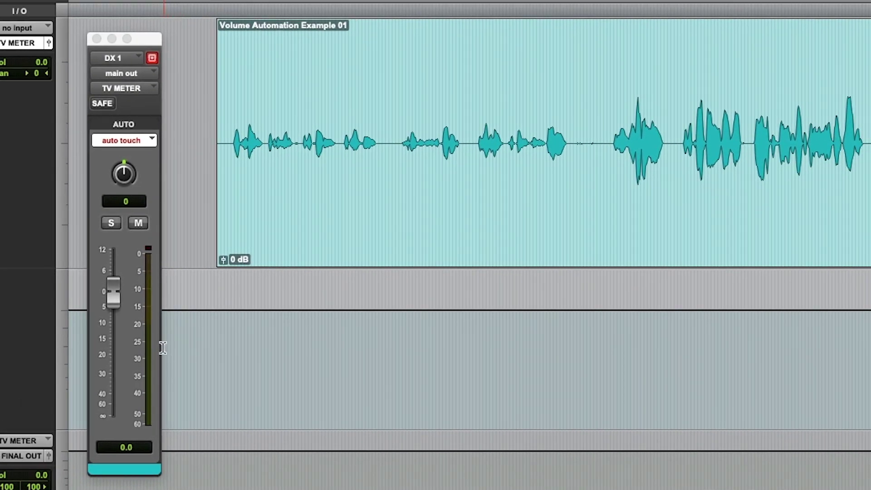
# During playback, ride DX 1's fader up for the quiet half, then down for the loud half.
pyautogui.moveTo(140, 44); pyautogui.dragTo(118, 40)
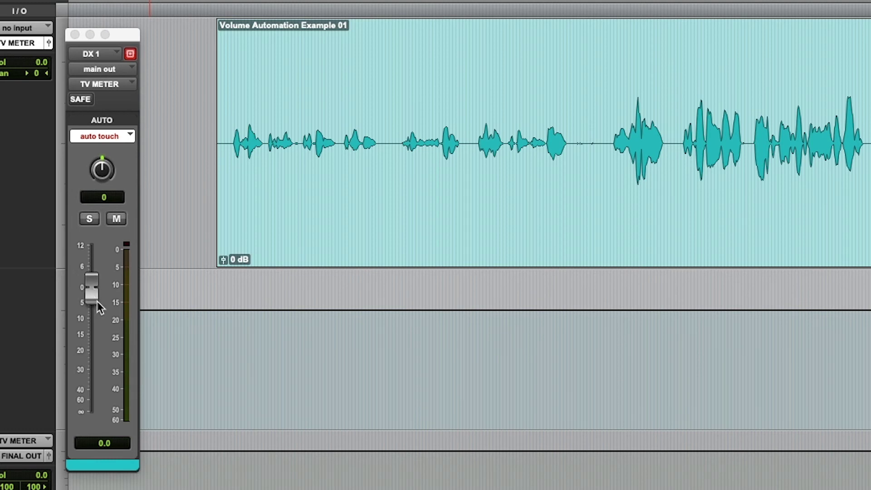
pyautogui.press('space')
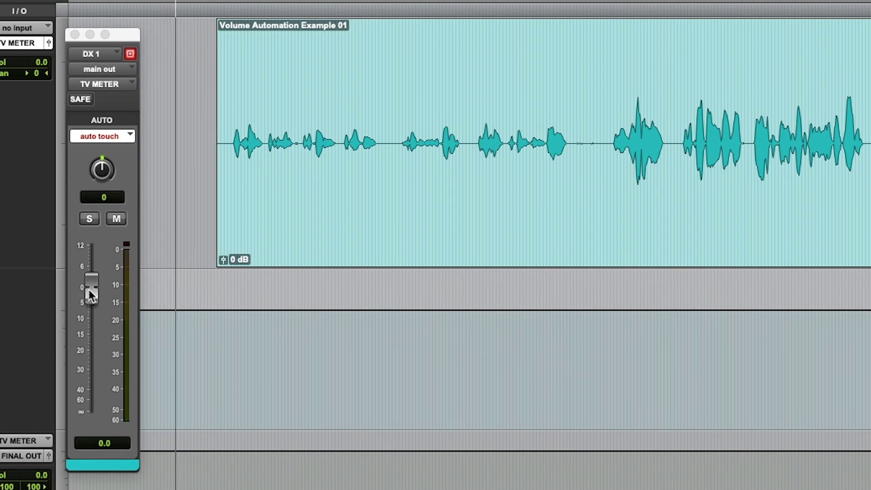
pyautogui.moveTo(89, 295)
pyautogui.mouseDown()
pyautogui.moveTo(100, 272)
pyautogui.moveTo(116, 271)
pyautogui.moveTo(49, 285)
pyautogui.moveTo(48, 307)
pyautogui.moveTo(26, 312)
pyautogui.moveTo(28, 305)
pyautogui.mouseUp()
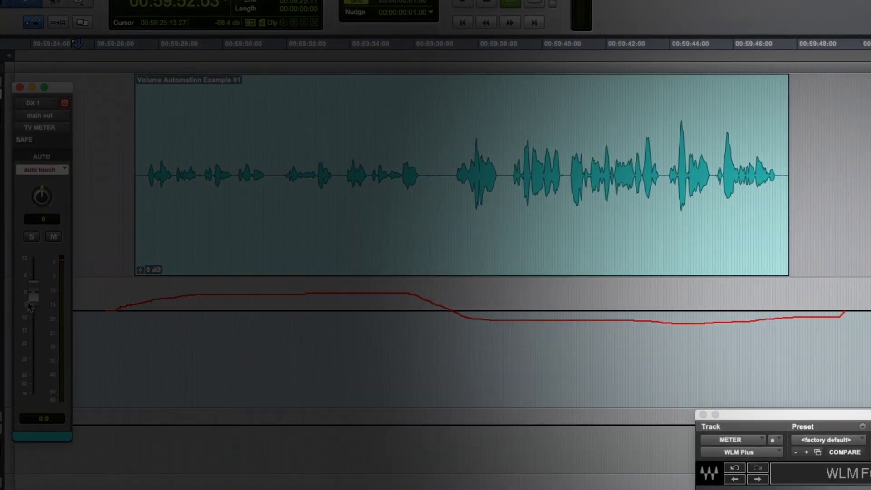
# Stop playback so the touch-recorded volume curve is written as breakpoints.
pyautogui.press('space')
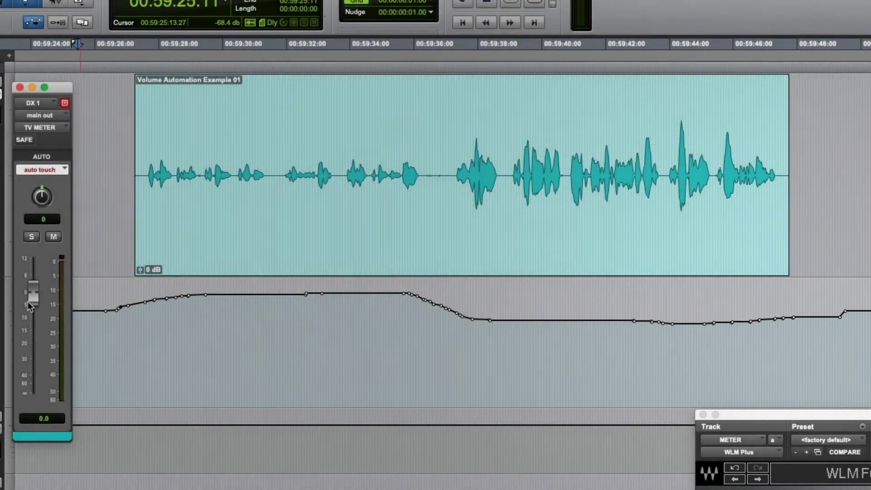